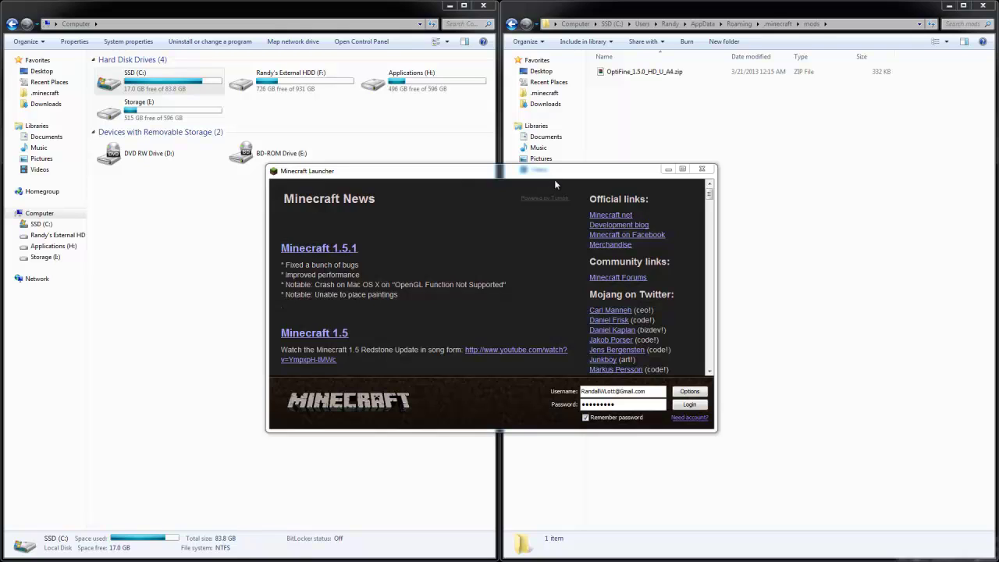
Step: Force a game update from the launcher Options, log in, then close the unresponsive Minecraft window
left_click(698, 395)
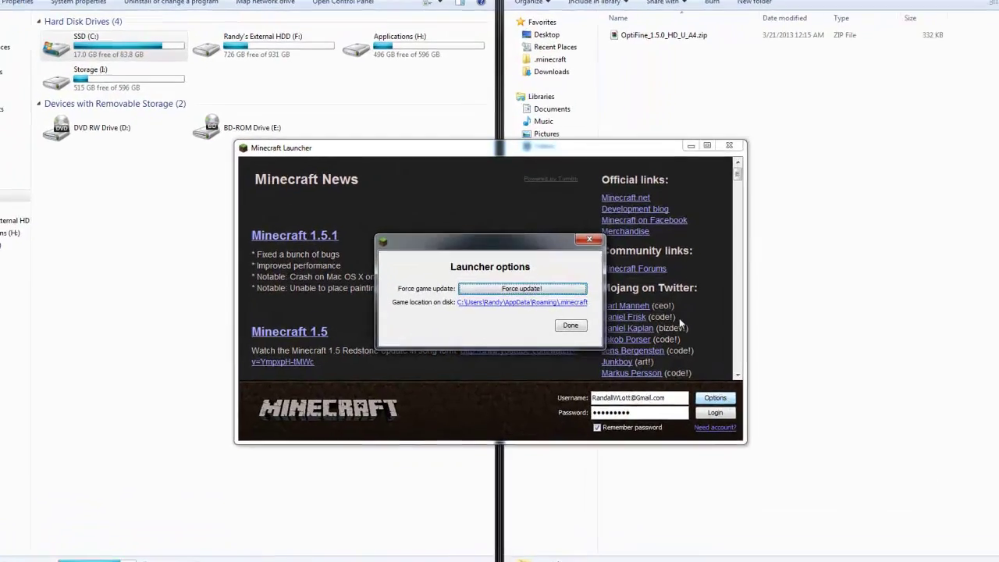
left_click(518, 295)
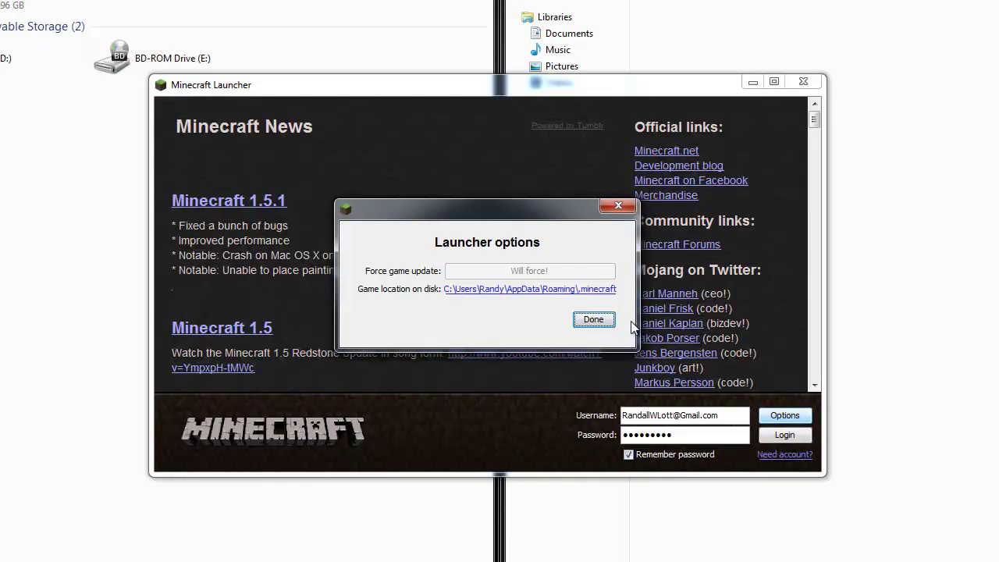
left_click(595, 320)
left_click(799, 439)
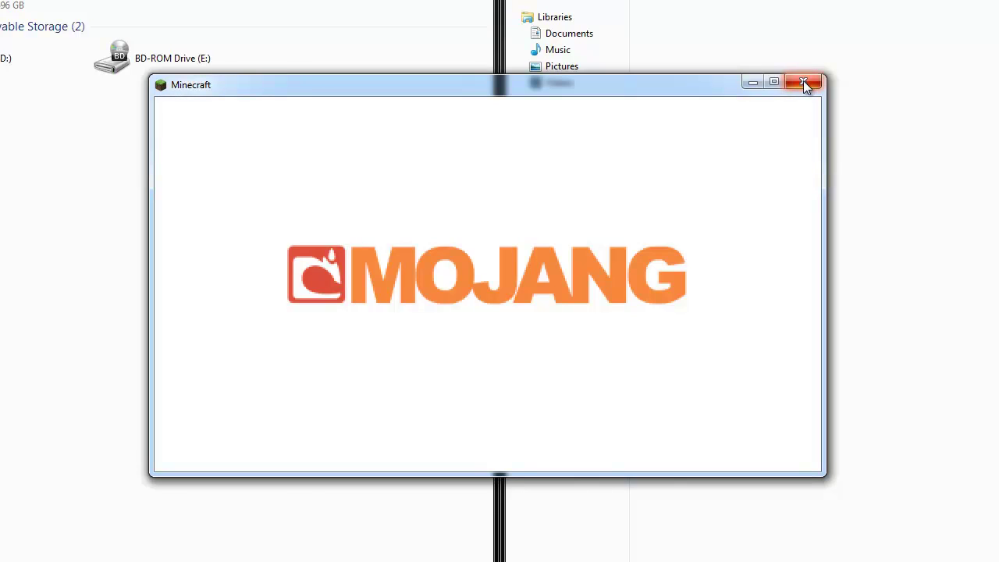
left_click(804, 82)
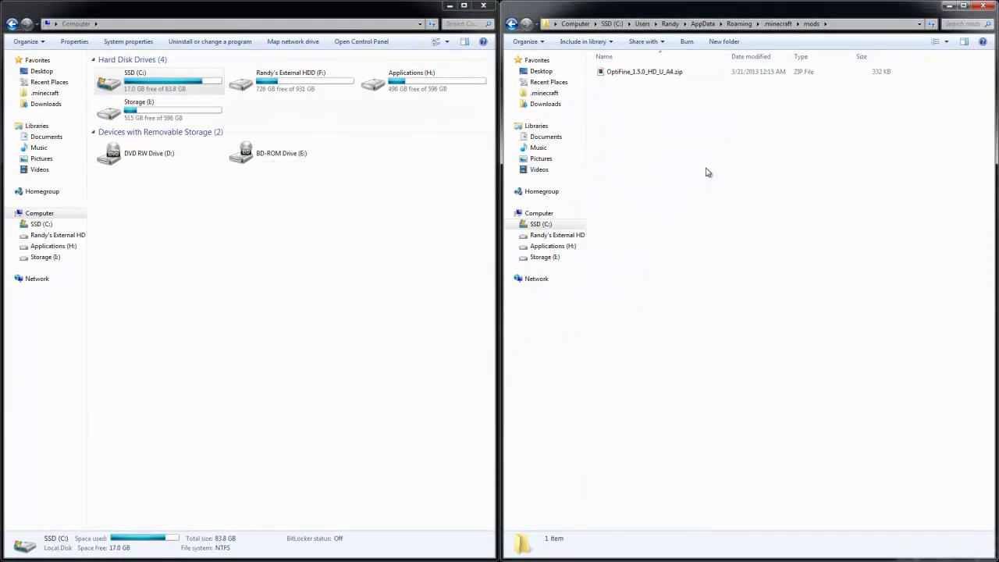
Step: Focus the left Explorer window, briefly selecting and deselecting the OptiFine zip in mods
left_click(252, 288)
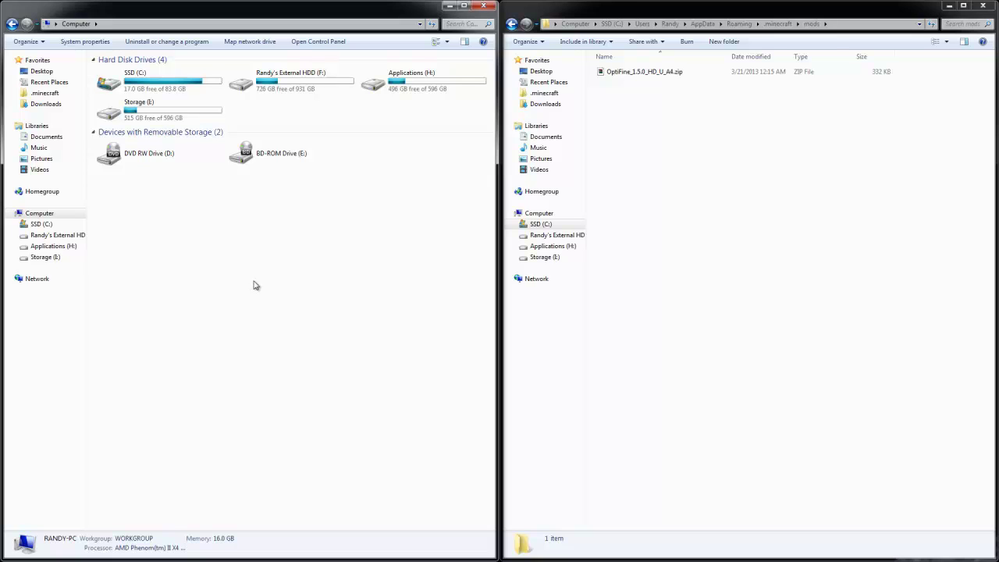
left_click(671, 72)
left_click(681, 97)
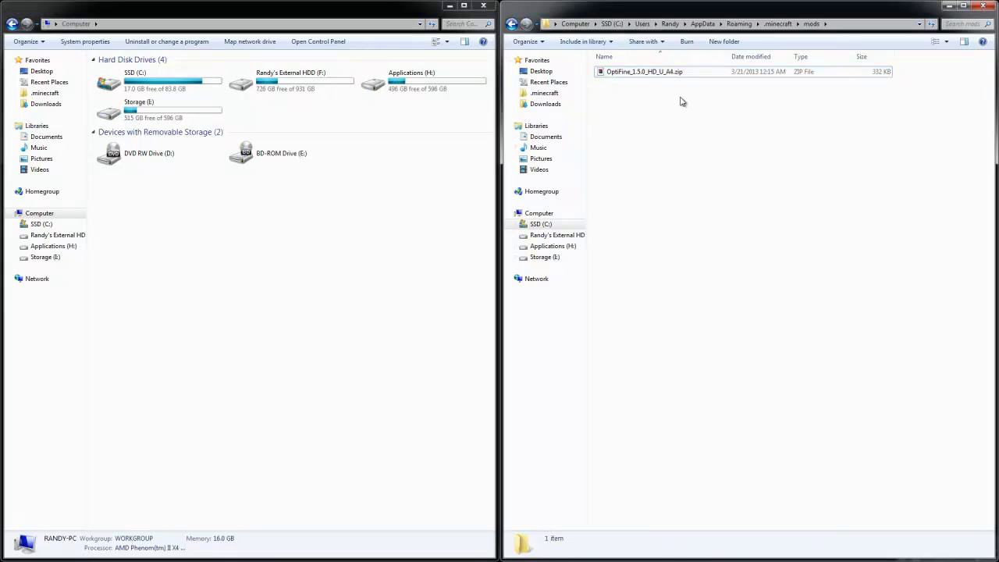
left_click(316, 306)
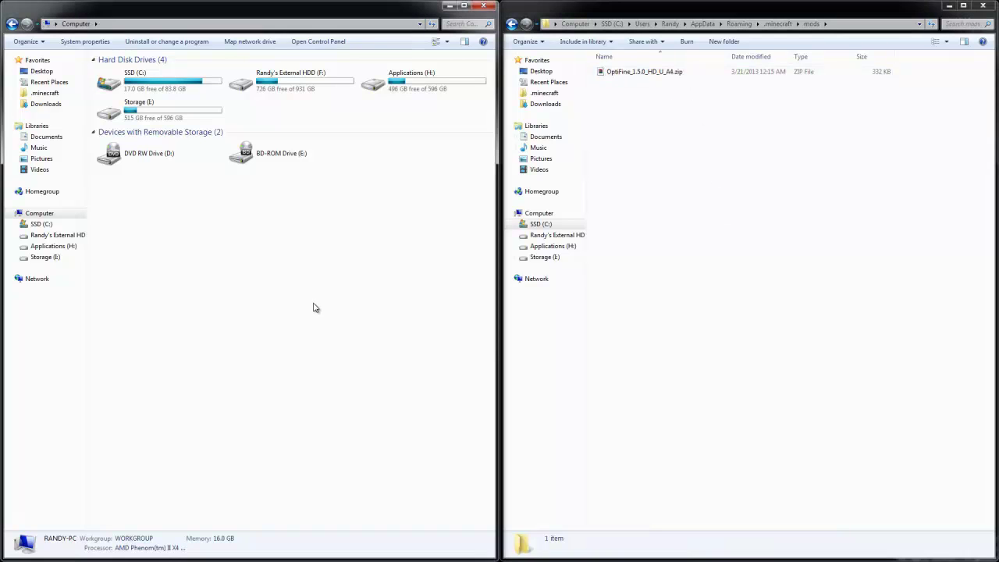
Step: Browse from C: through Users, AppData, Roaming and .minecraft to bin, opening minecraft.jar in WinRAR
double_click(163, 86)
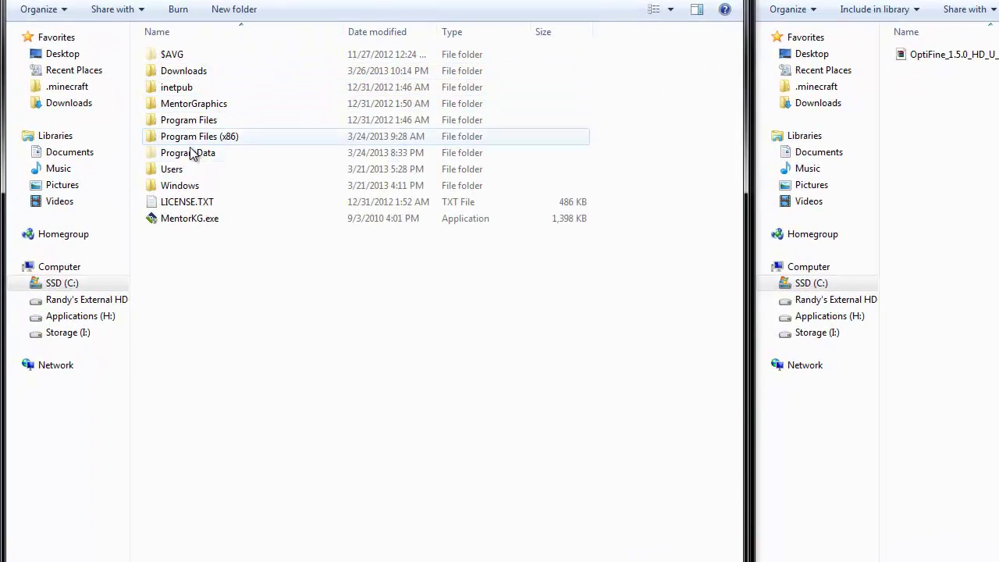
double_click(187, 171)
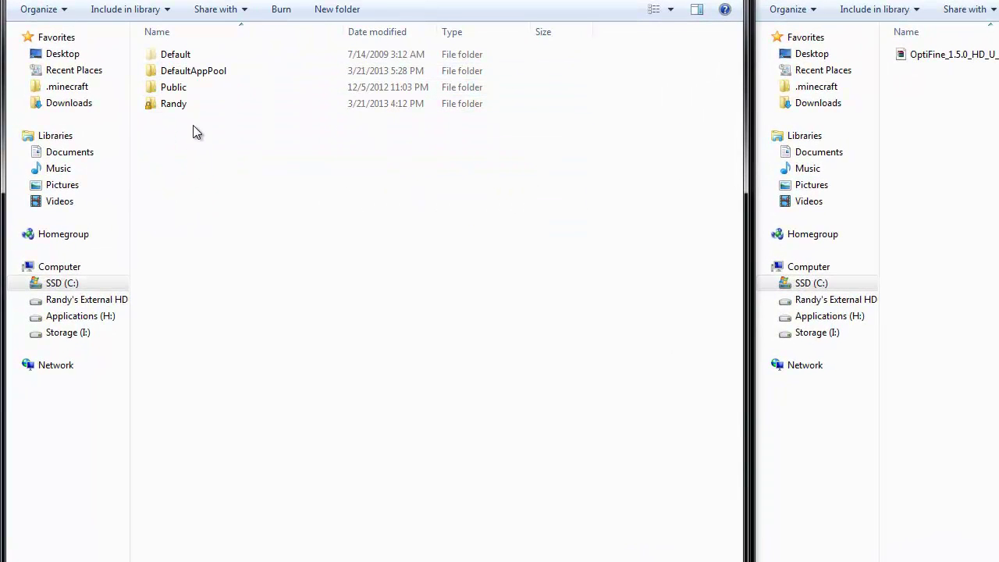
double_click(193, 103)
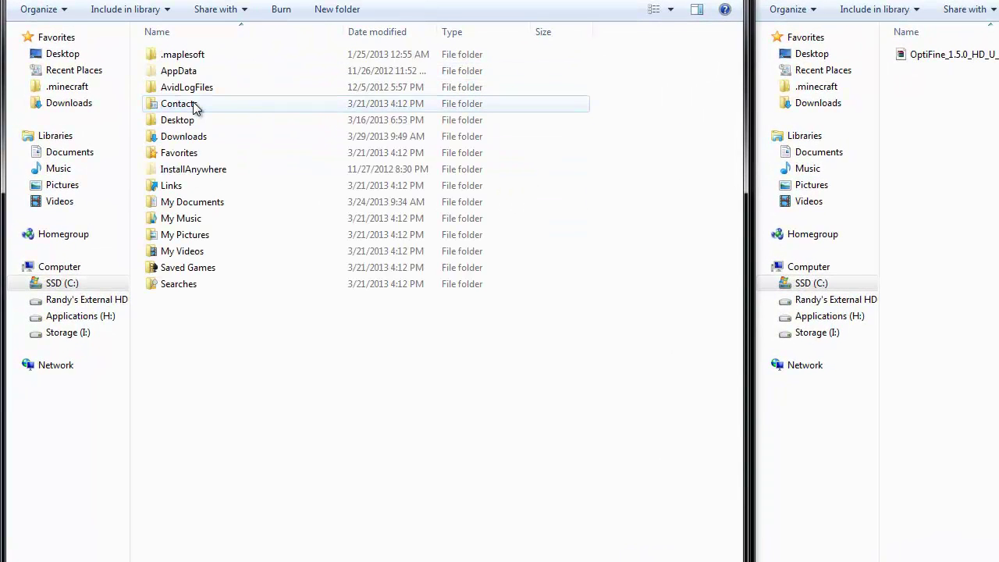
double_click(203, 71)
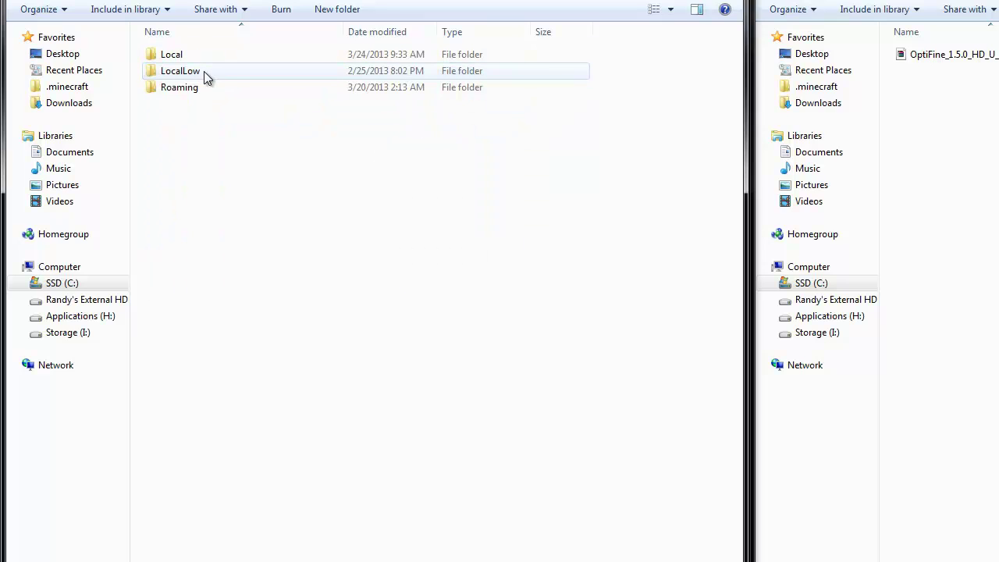
double_click(204, 88)
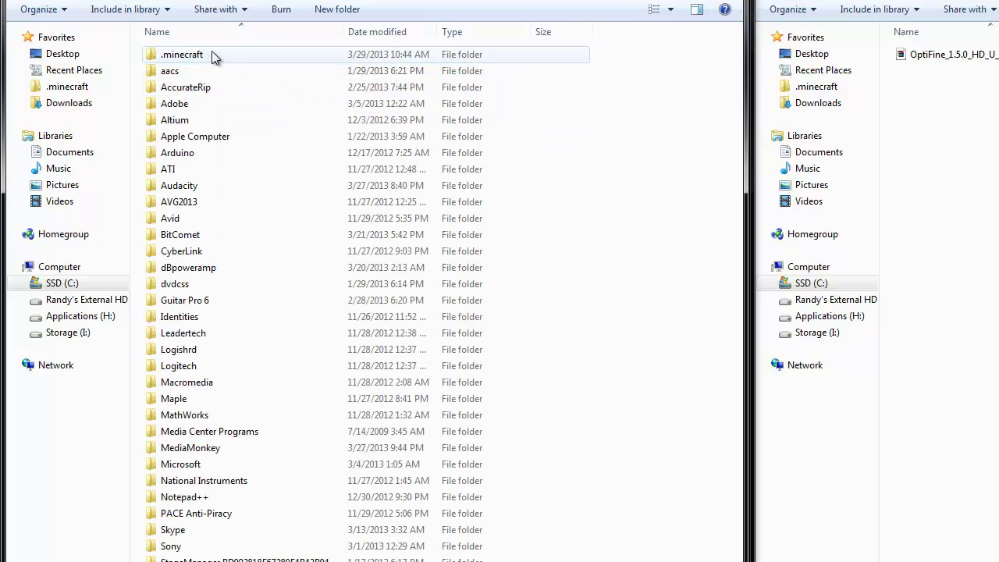
double_click(214, 57)
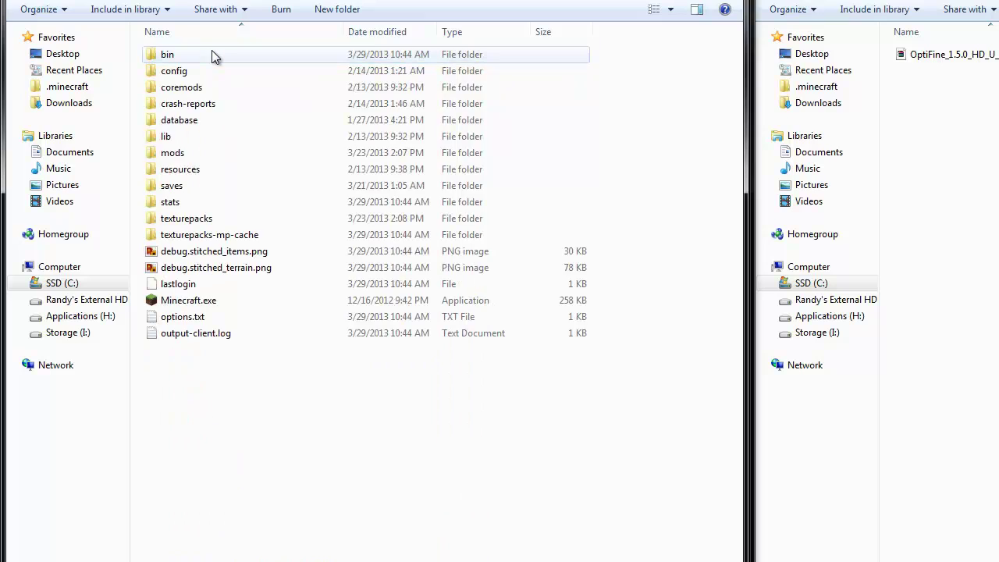
double_click(211, 52)
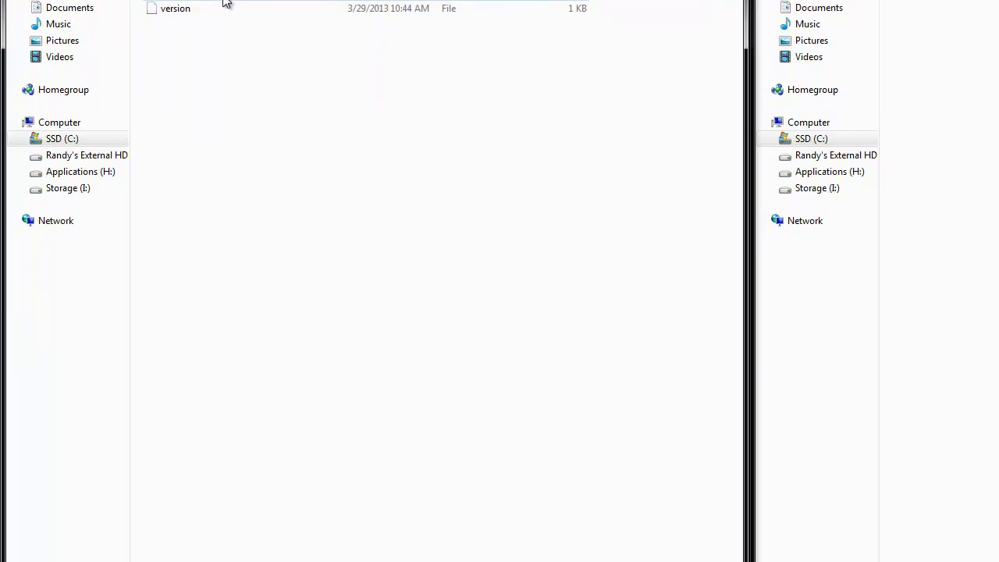
double_click(219, 0)
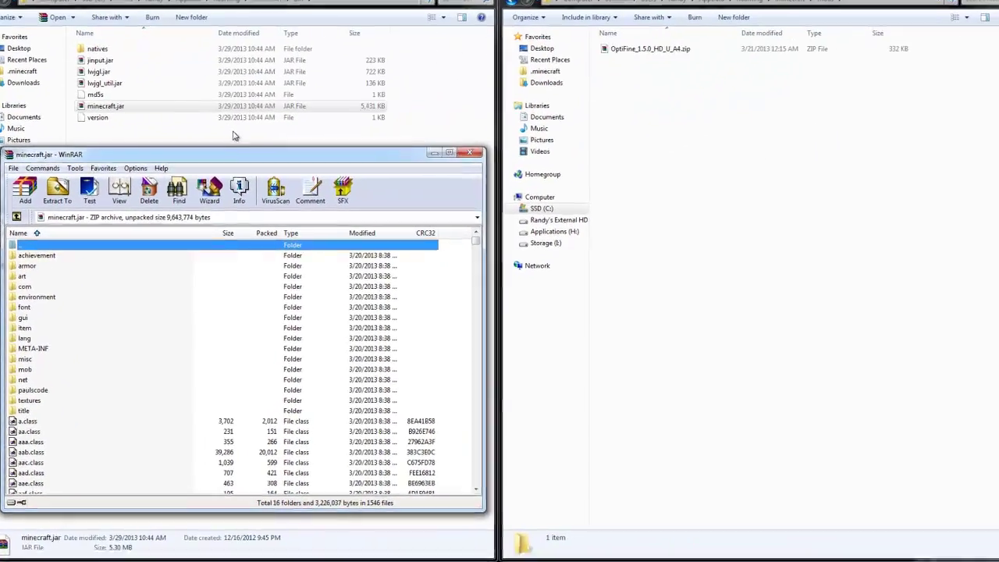
Step: Copy all OptiFine class files from the OptiFine zip into minecraft.jar
left_click(776, 152)
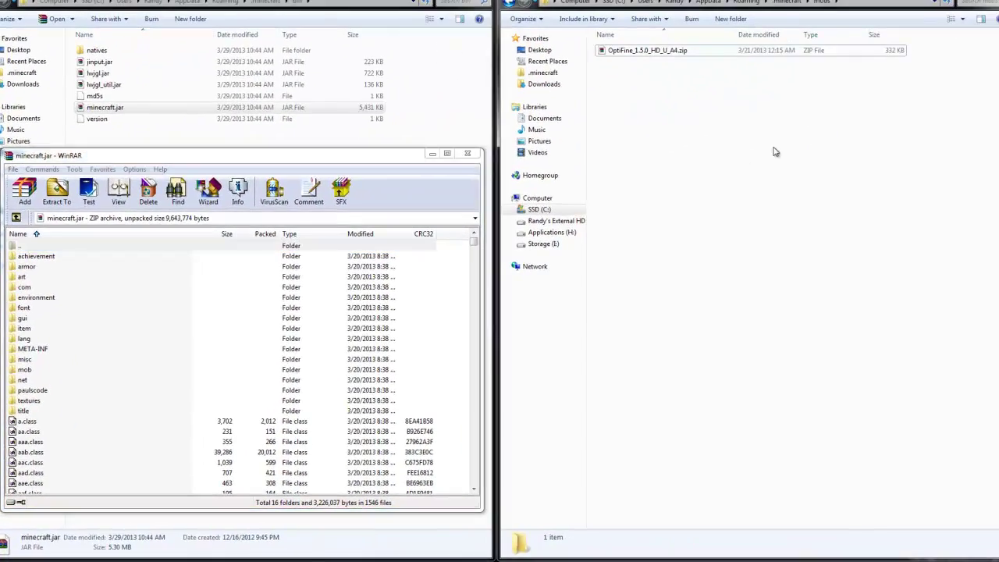
double_click(640, 51)
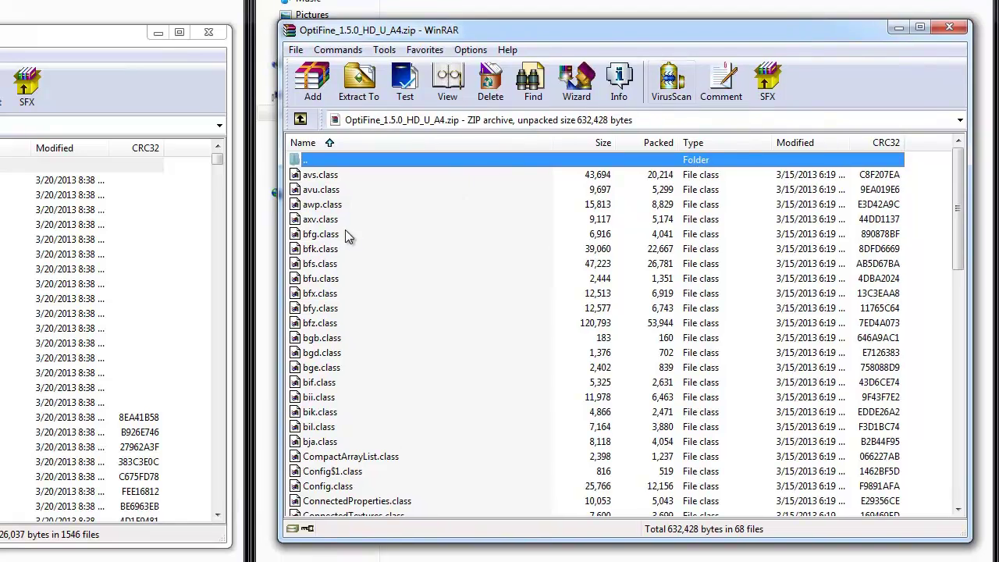
left_click(345, 231)
key("ctrl+a")
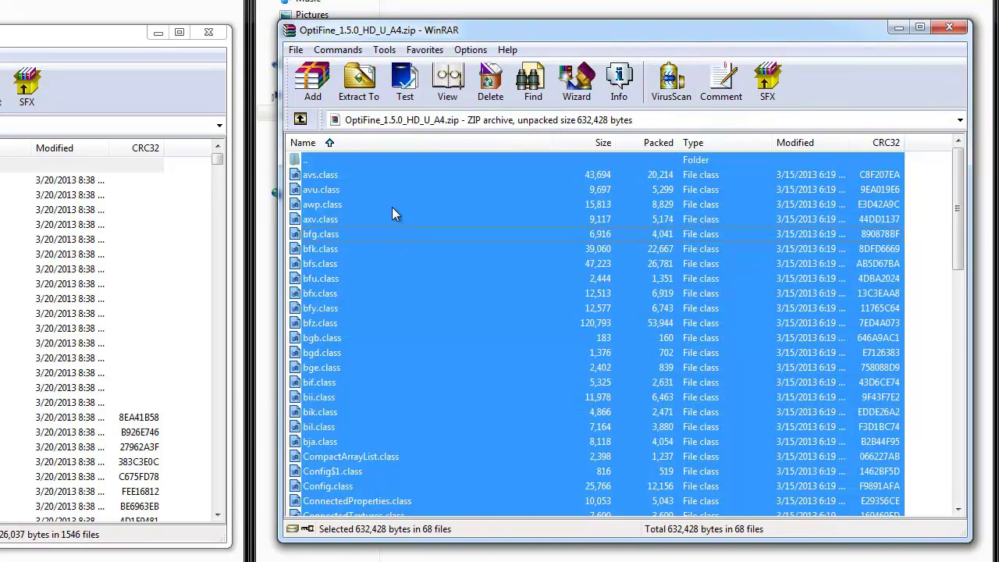
left_click(358, 160, "ctrl")
left_click_drag(396, 184, 150, 225)
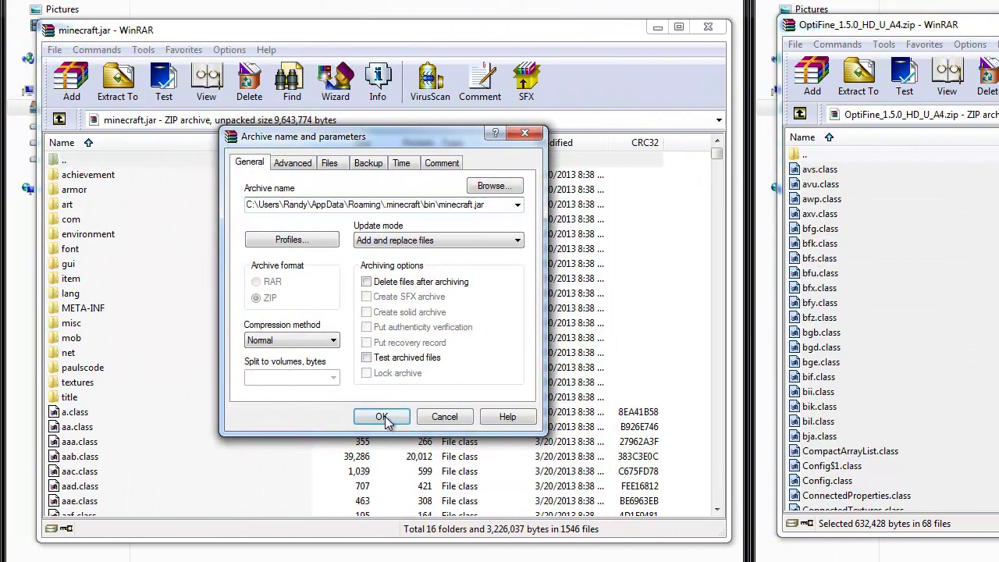
left_click(383, 417)
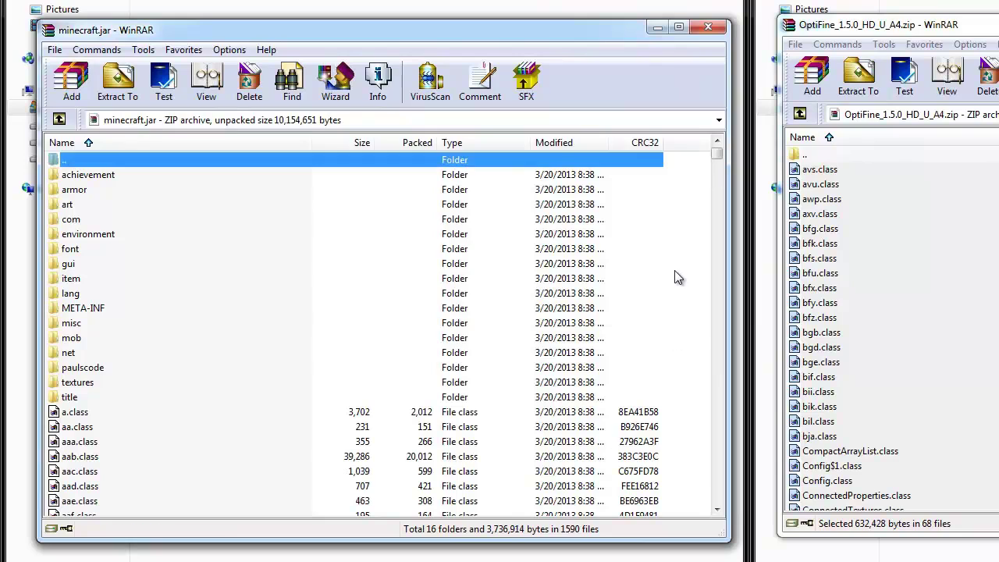
Step: Delete the META-INF folder from minecraft.jar
left_click(71, 310)
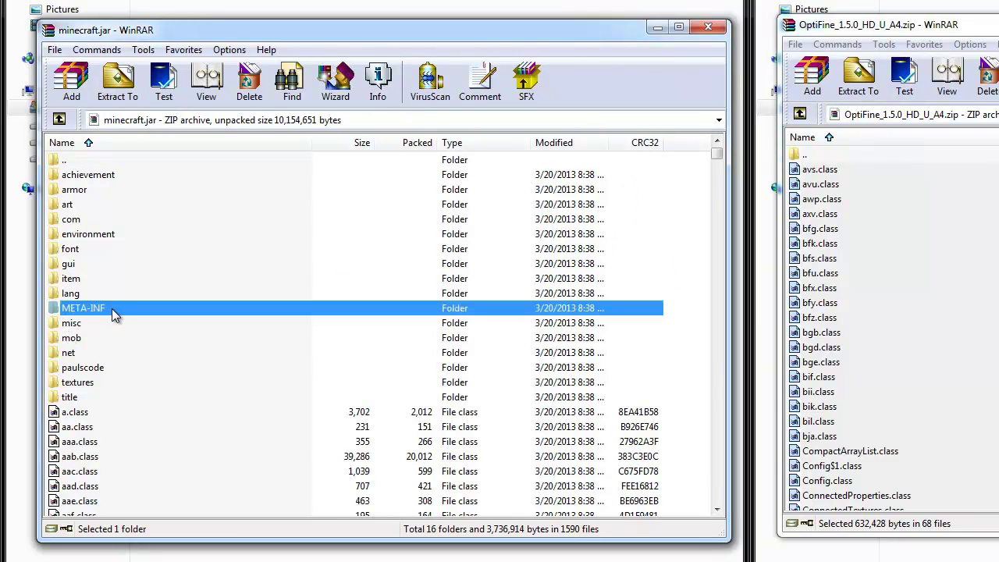
key("Delete")
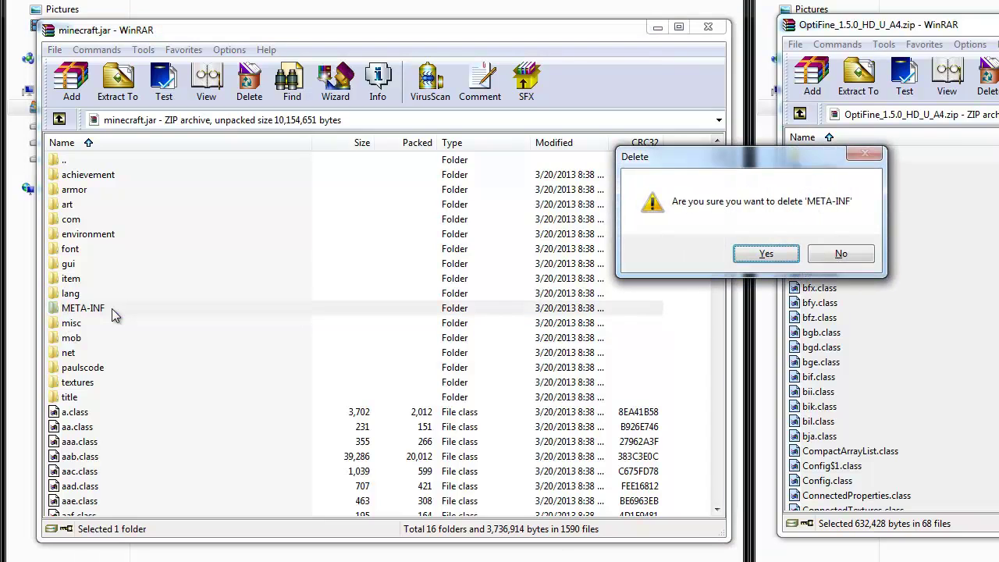
key("Return")
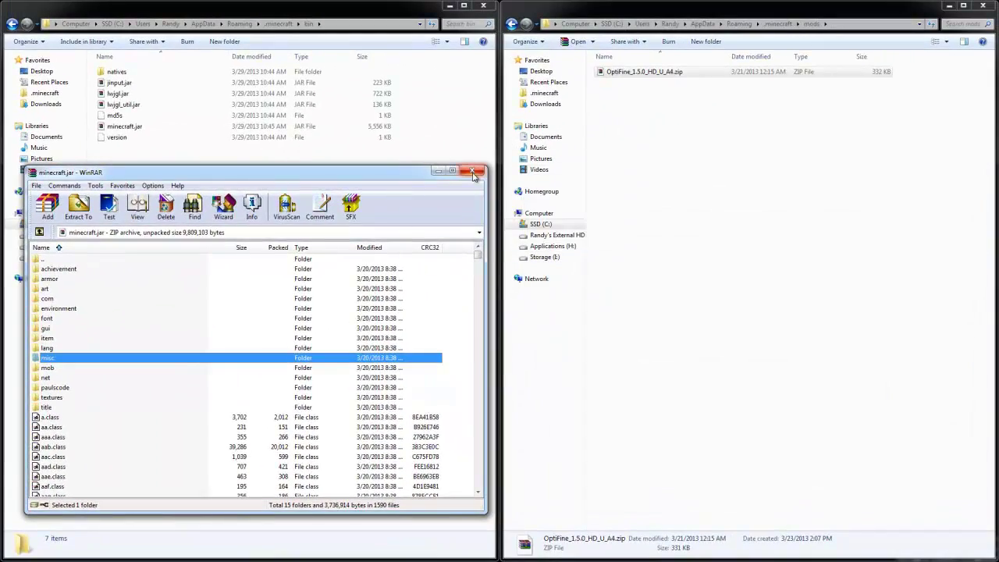
Step: Close minecraft.jar and open the .minecraft texturepacks folder holding the R3D CRAFT zip
left_click(472, 171)
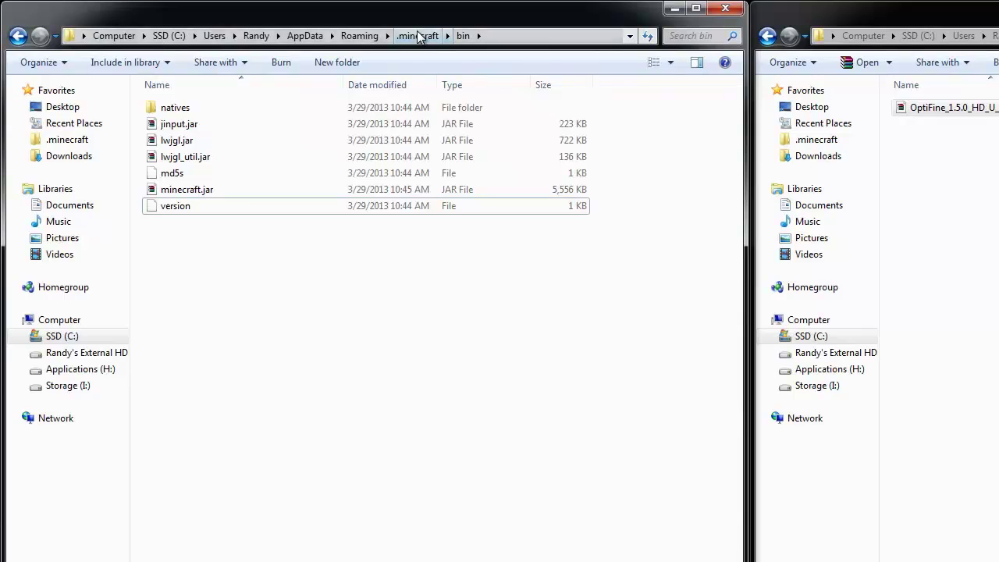
left_click(419, 36)
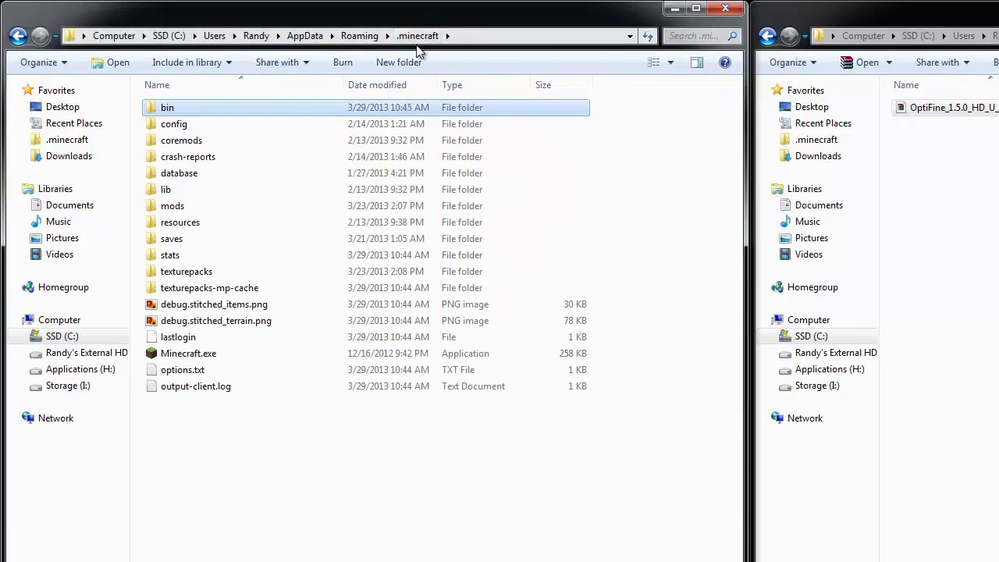
double_click(220, 276)
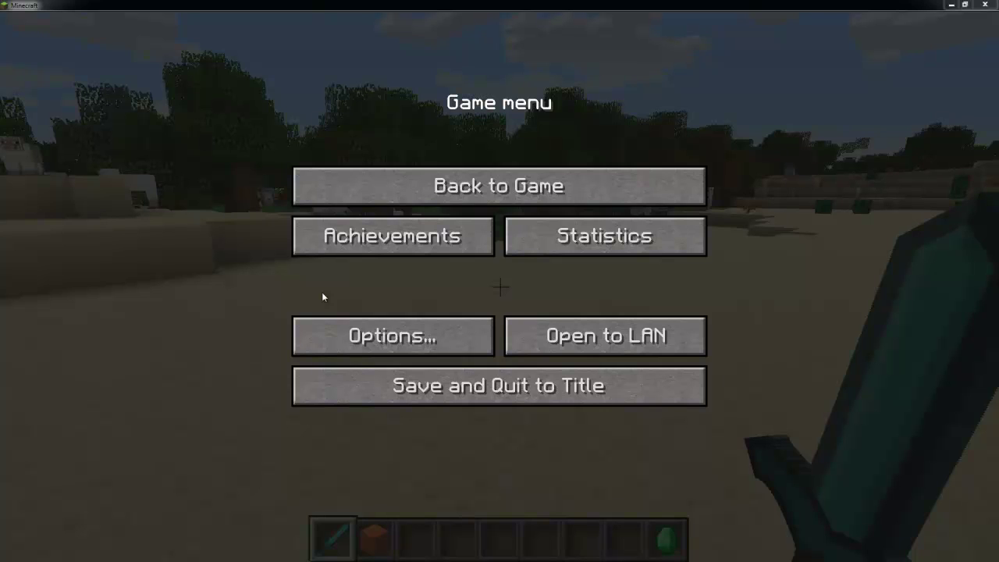
Step: Apply the R3D CRAFT Default Realism 256x pack under Options > Texture Packs and return to the game menu
left_click(367, 340)
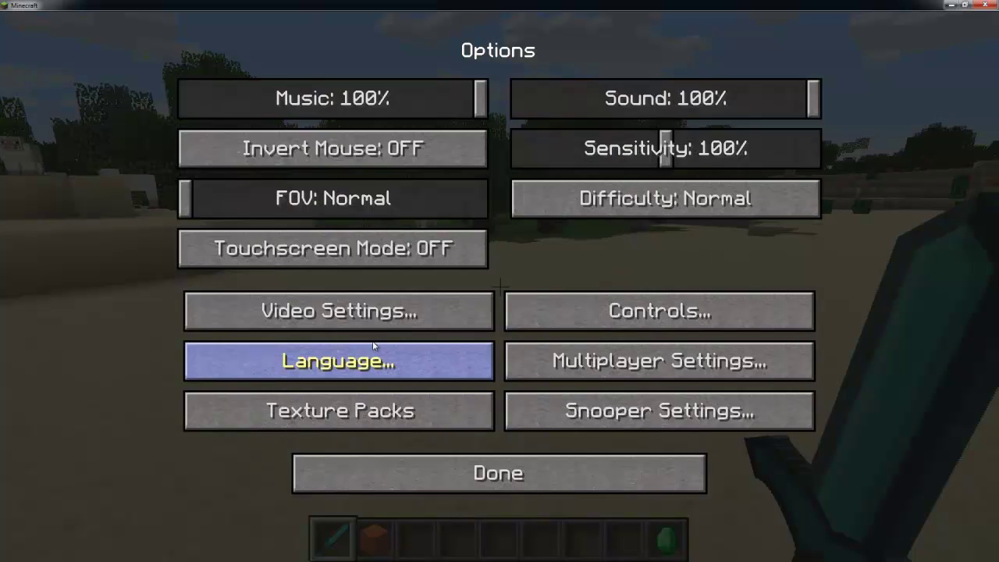
left_click(353, 416)
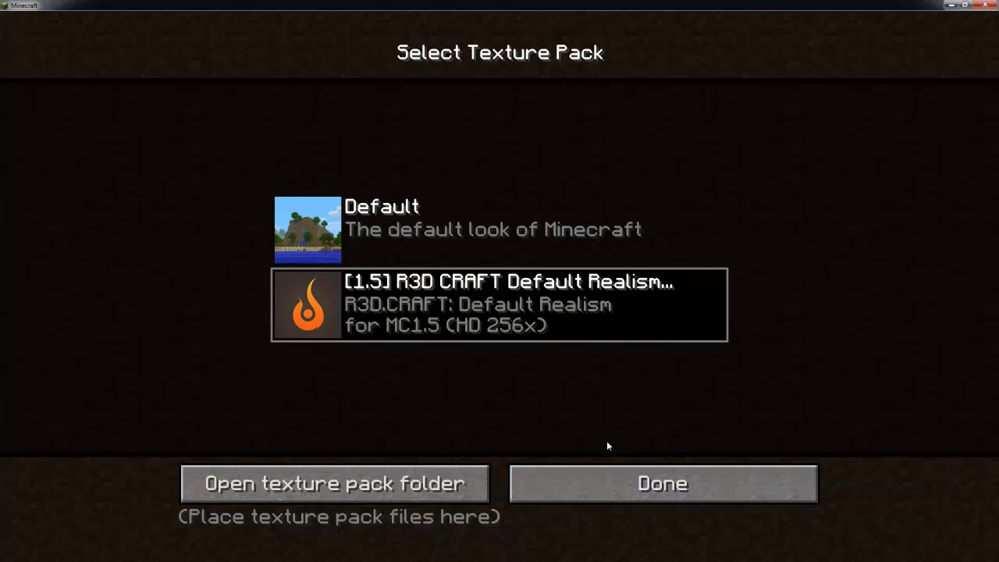
left_click(603, 483)
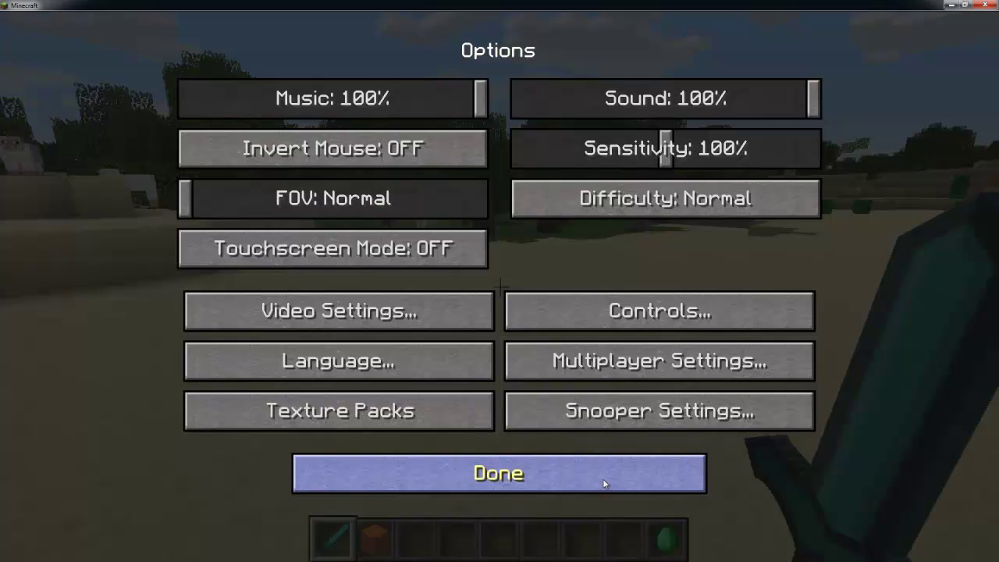
left_click(603, 483)
Step: Resume the desert world, walk to the sandstone blocks and break a dead bush
left_click(582, 191)
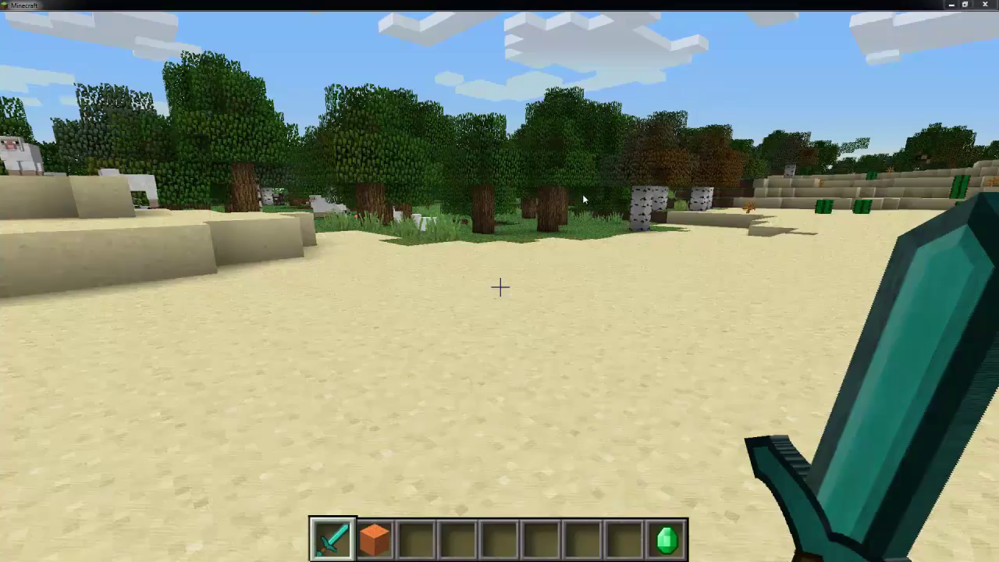
key("Escape")
left_click(571, 191)
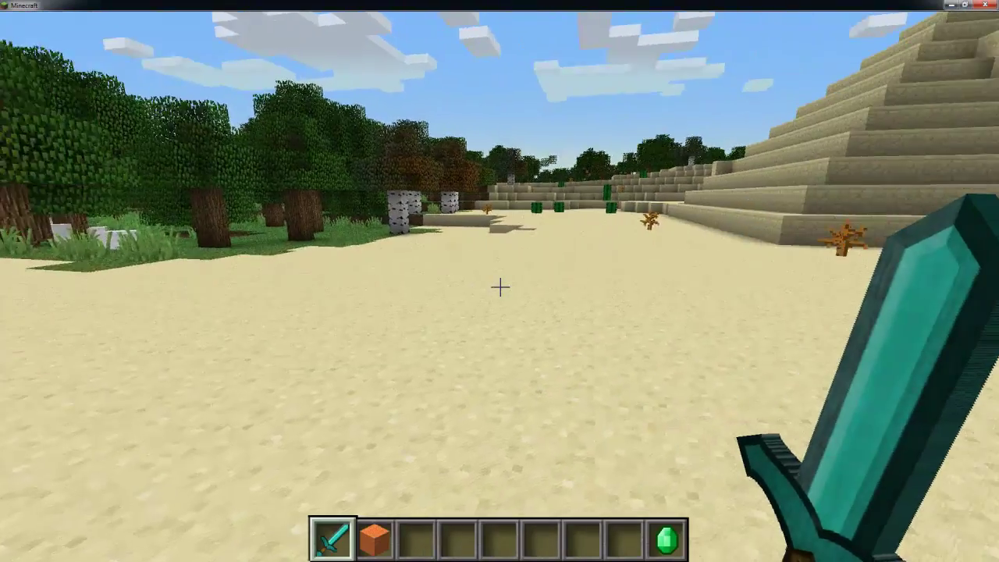
key("w")
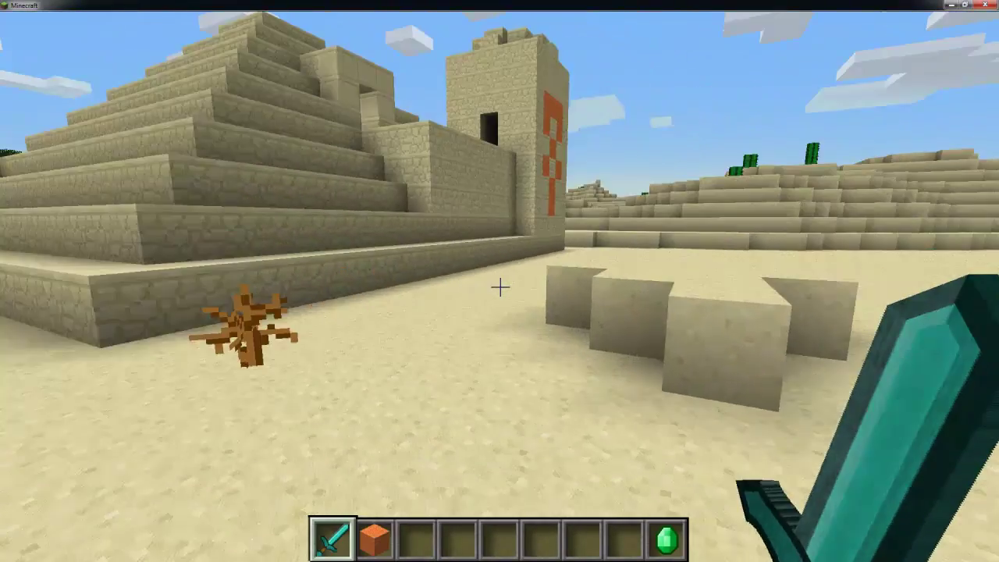
key("w")
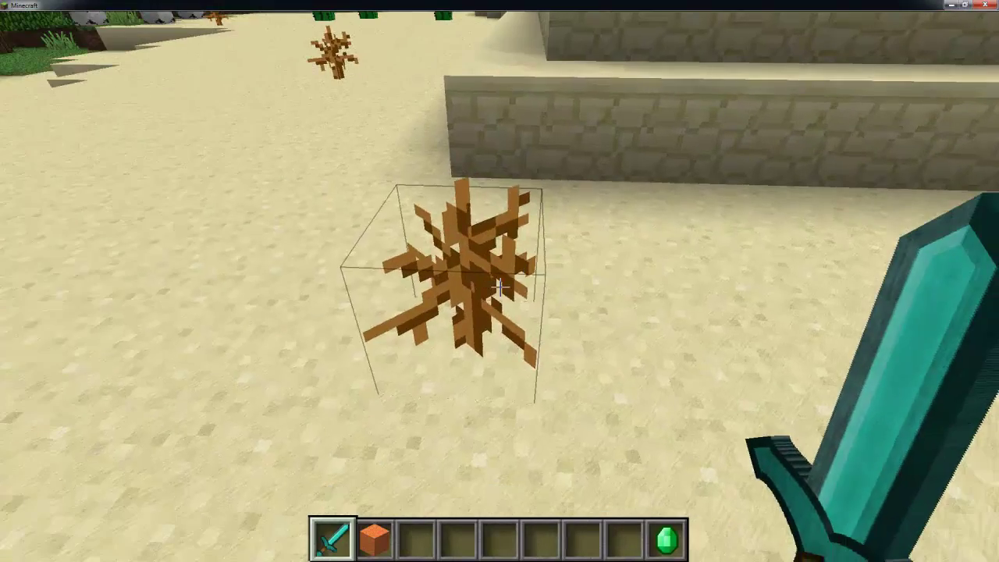
left_click(499, 287)
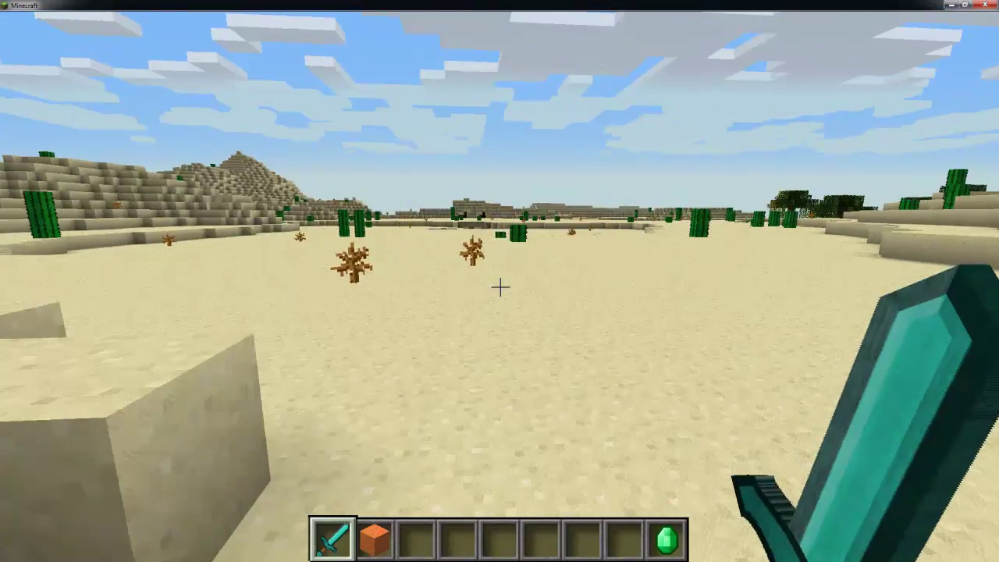
Step: Walk across the desert past the cacti and the desert temple toward the hills
key("w")
key("w")
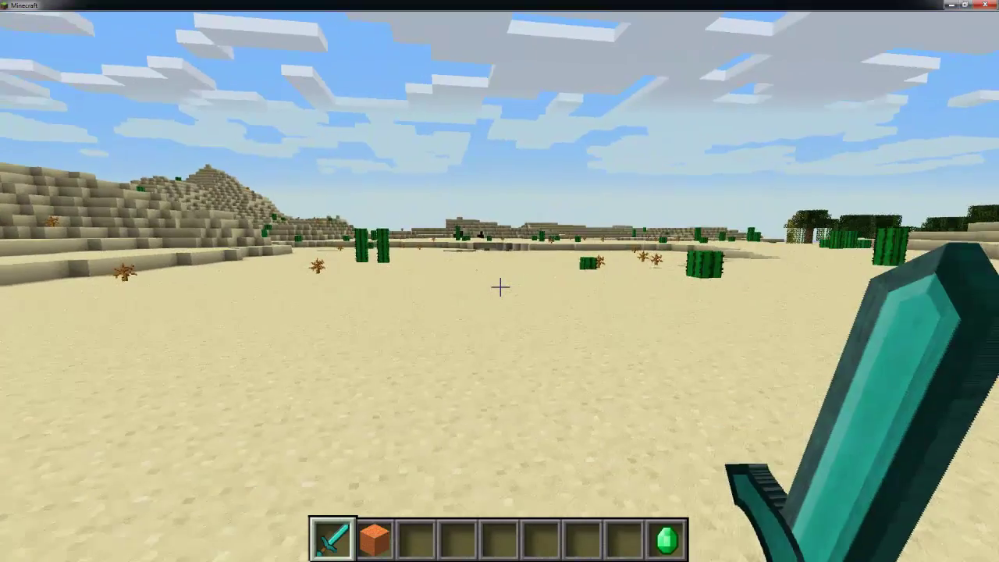
key("w")
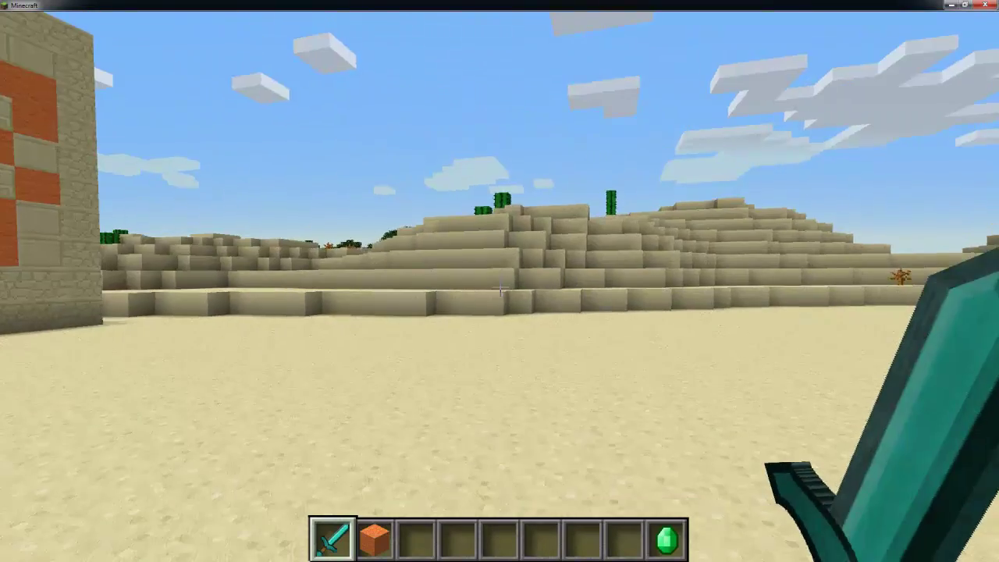
key("w")
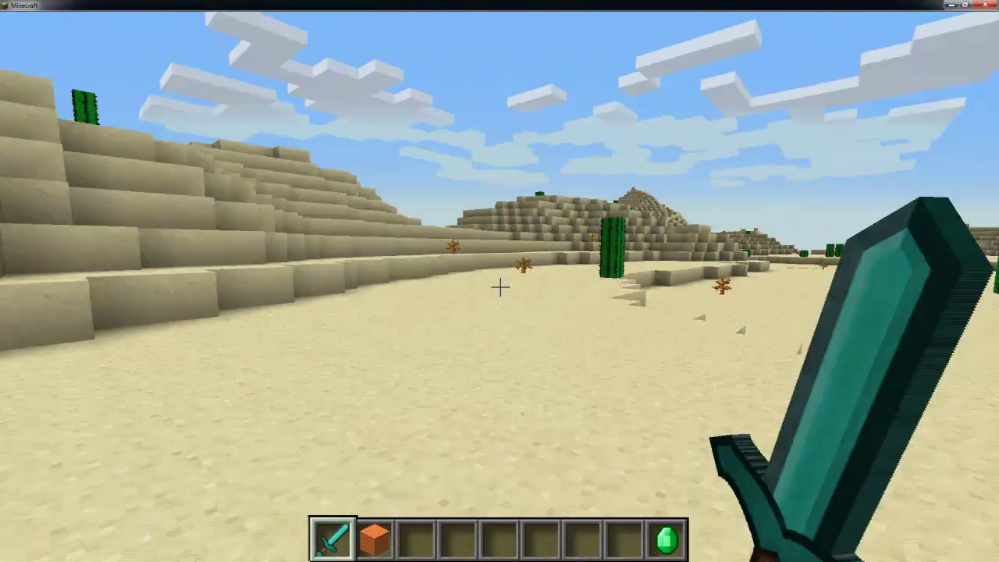
key("w")
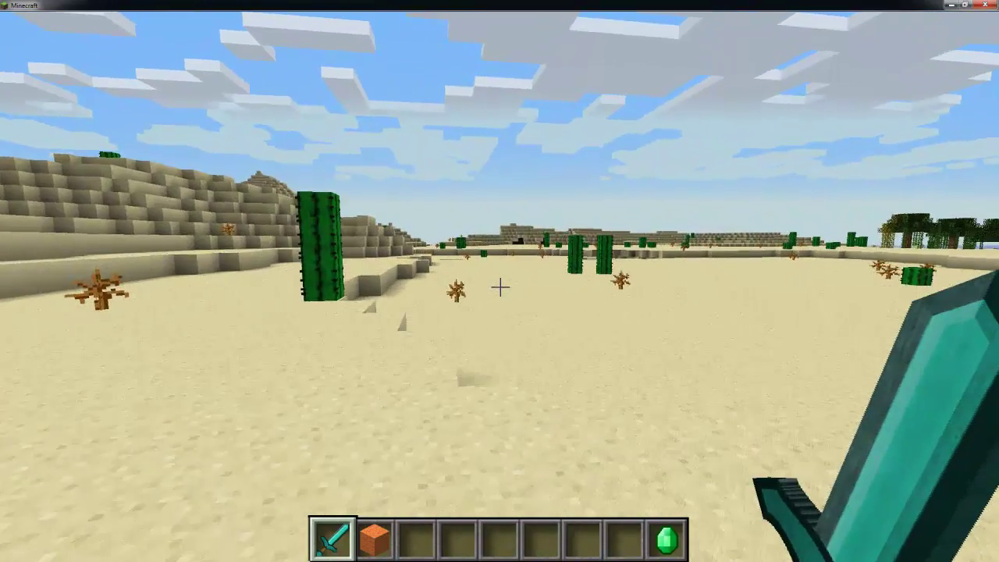
key("w")
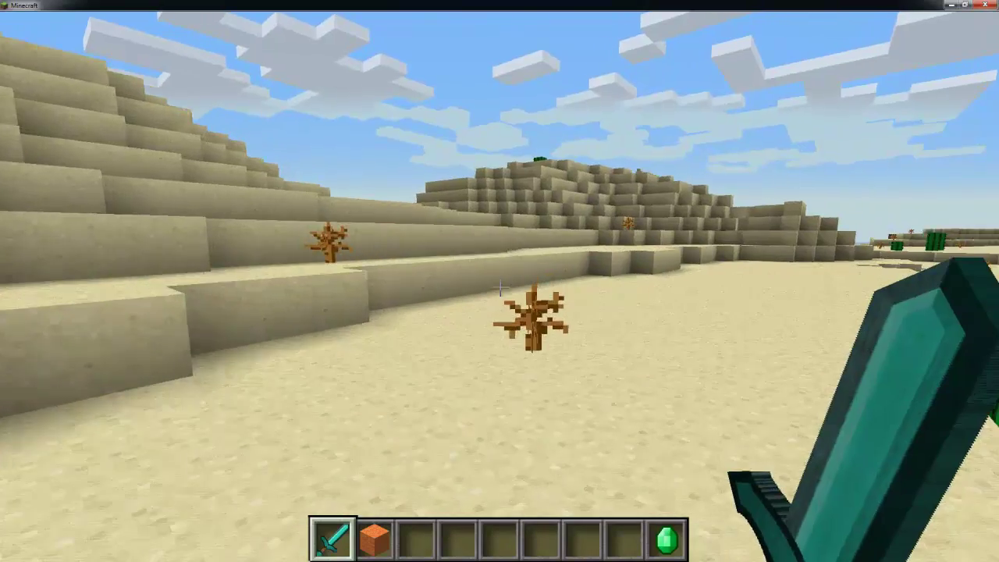
key("w")
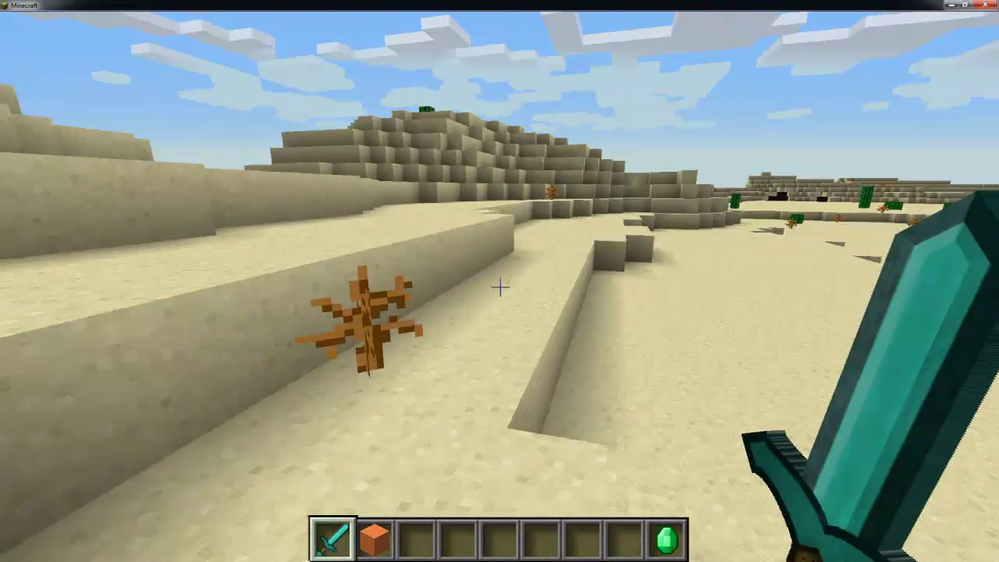
Step: Walk up to the sandstone hill, then back into open desert to a cactus
key("w")
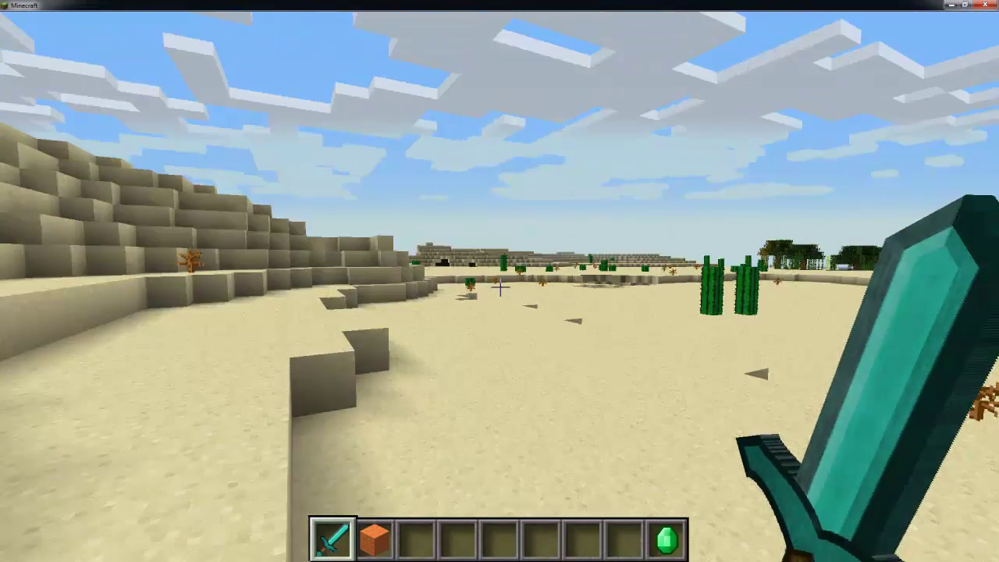
key("w")
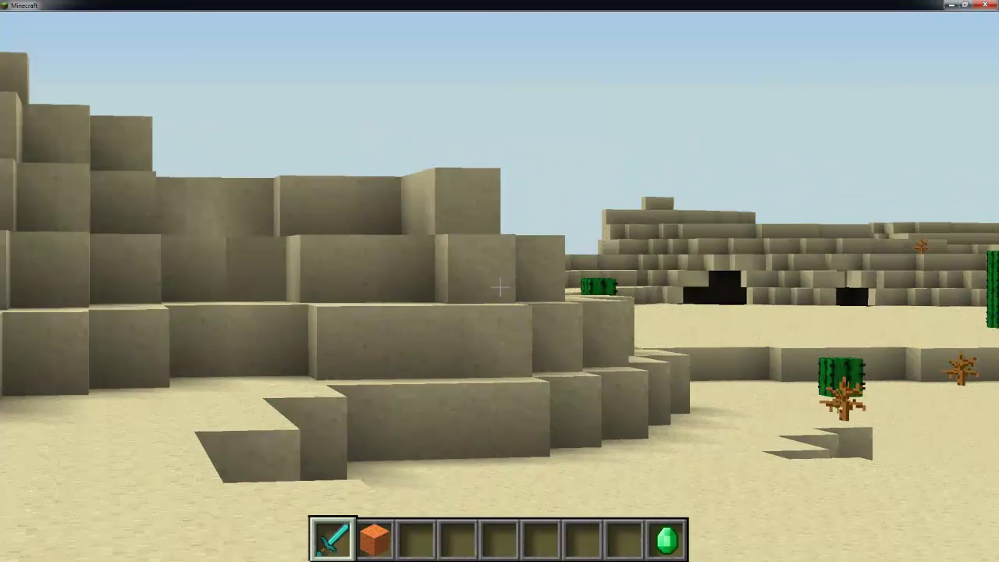
key("w")
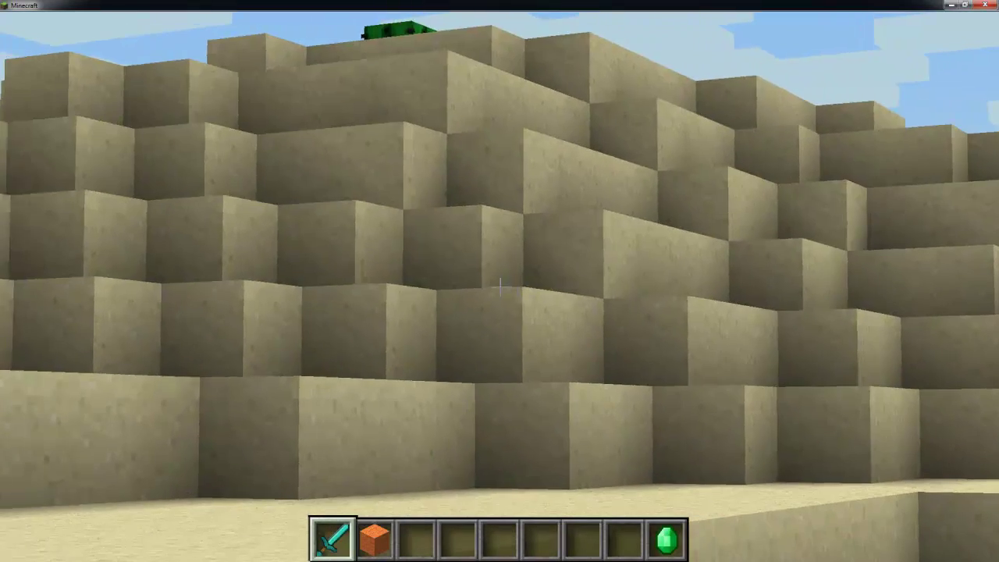
key("w")
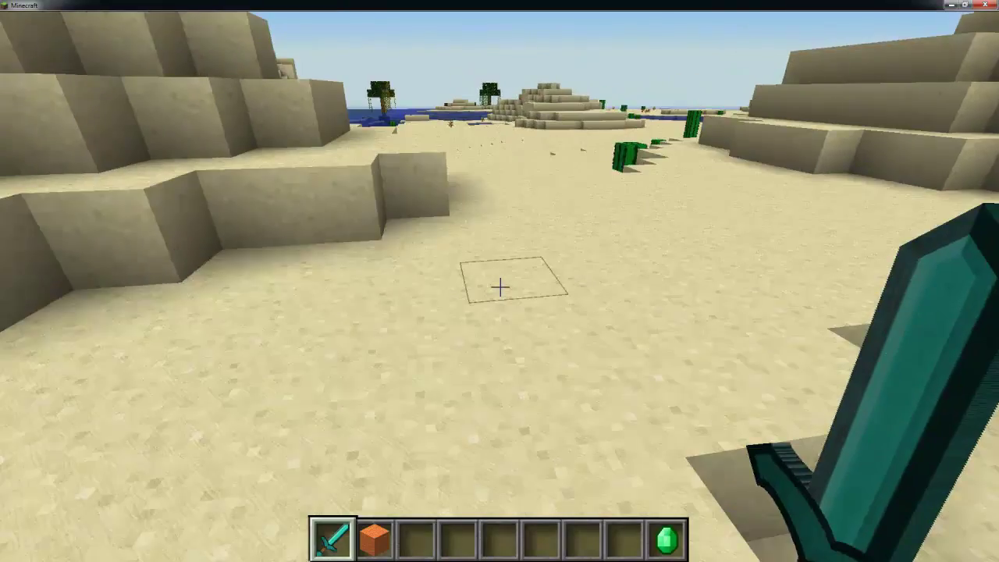
key("w")
key("w")
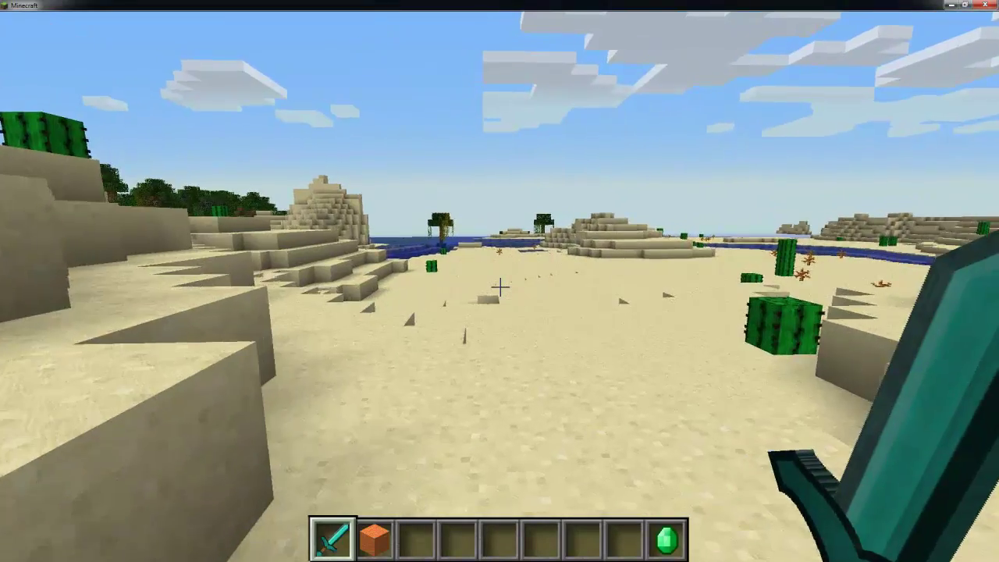
key("w")
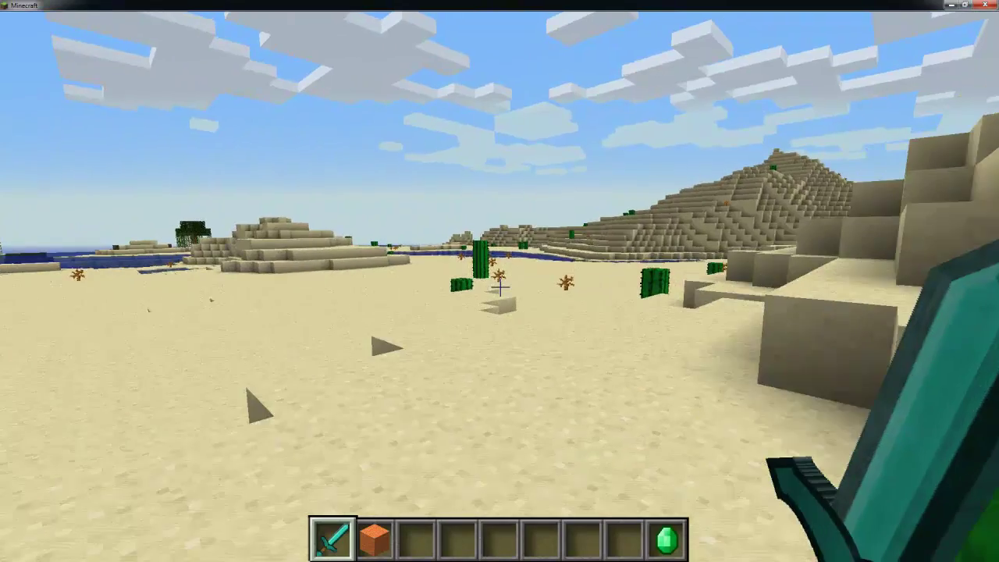
key("w")
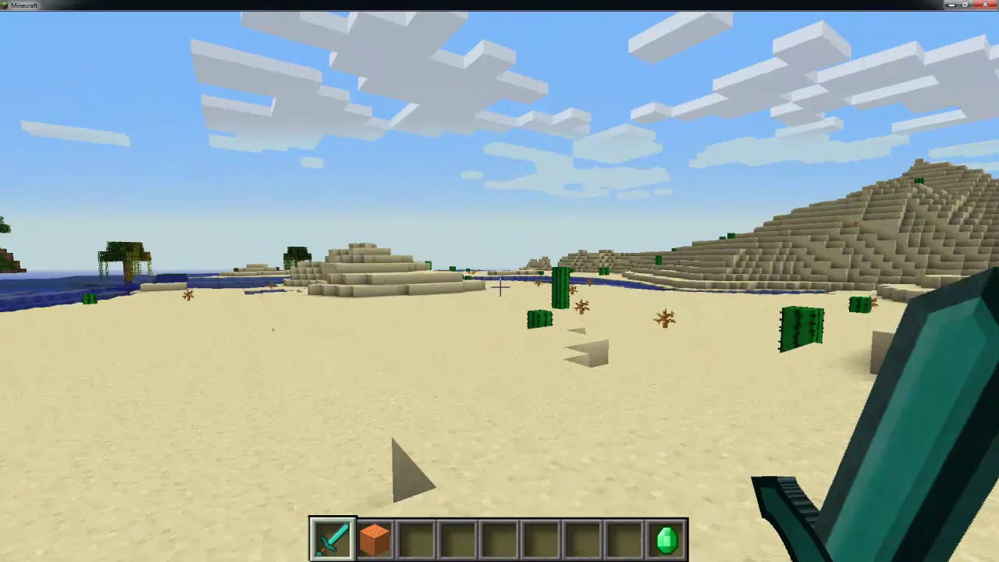